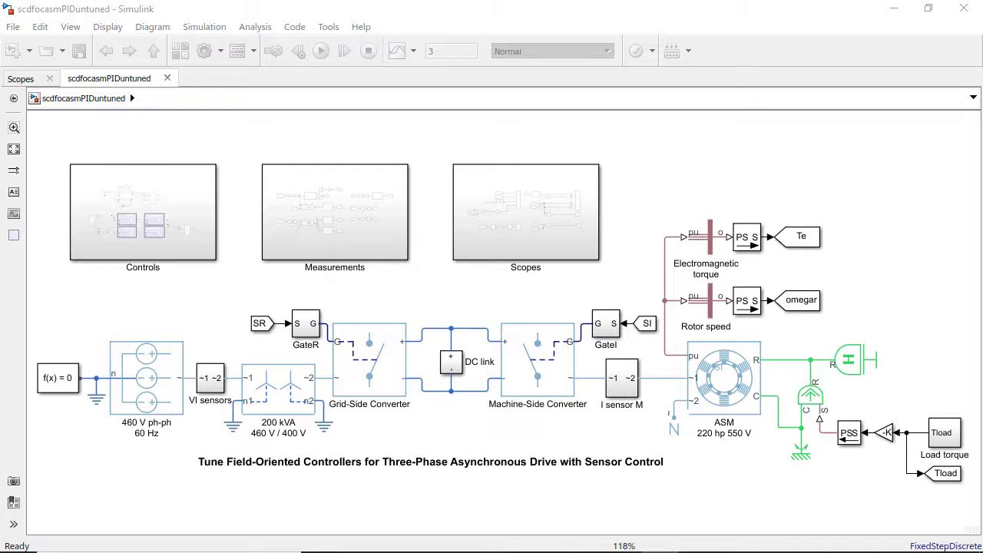
# Open the Controls subsystem to see the D, Q, flux and velocity PI loops.
pyautogui.doubleClick(175, 221)
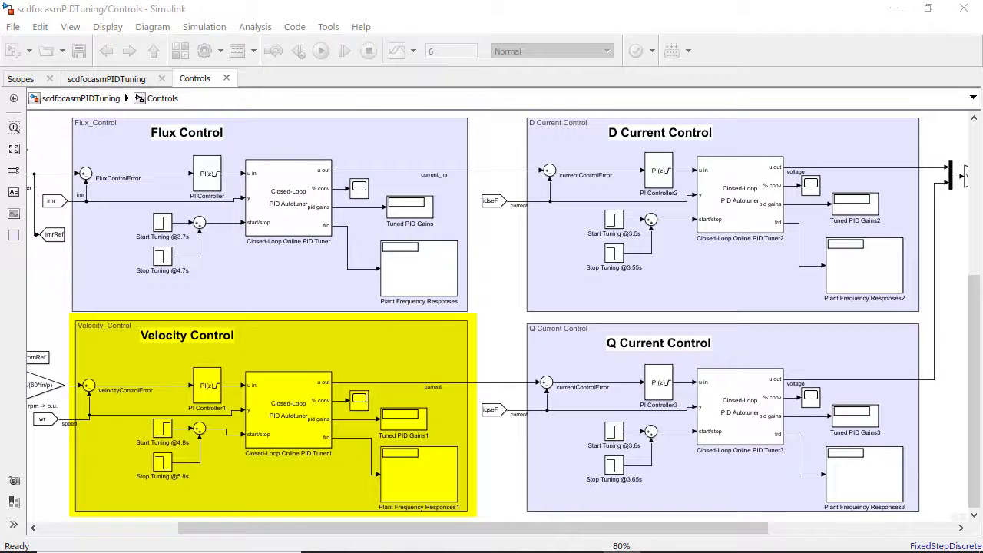
# Check the flux autotuner's PI type, 200 rad/s bandwidth and 90° phase margin, then its experiment settings.
pyautogui.doubleClick(311, 198)
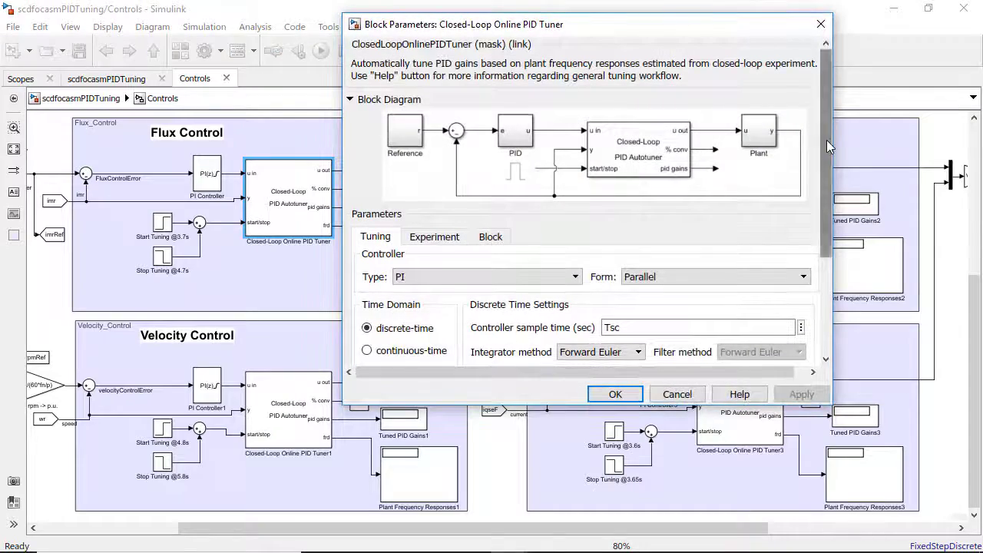
pyautogui.moveTo(826, 140); pyautogui.dragTo(823, 235)
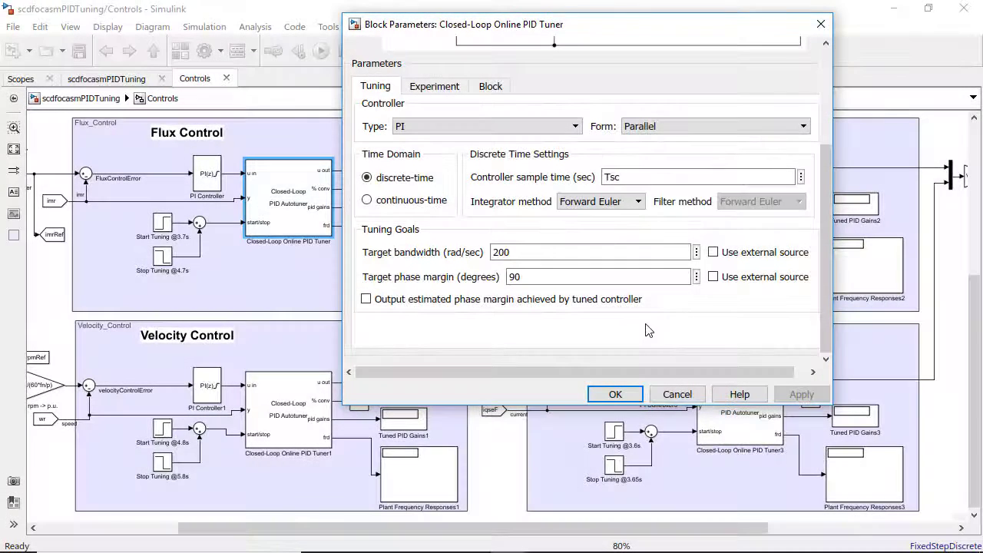
pyautogui.click(446, 89)
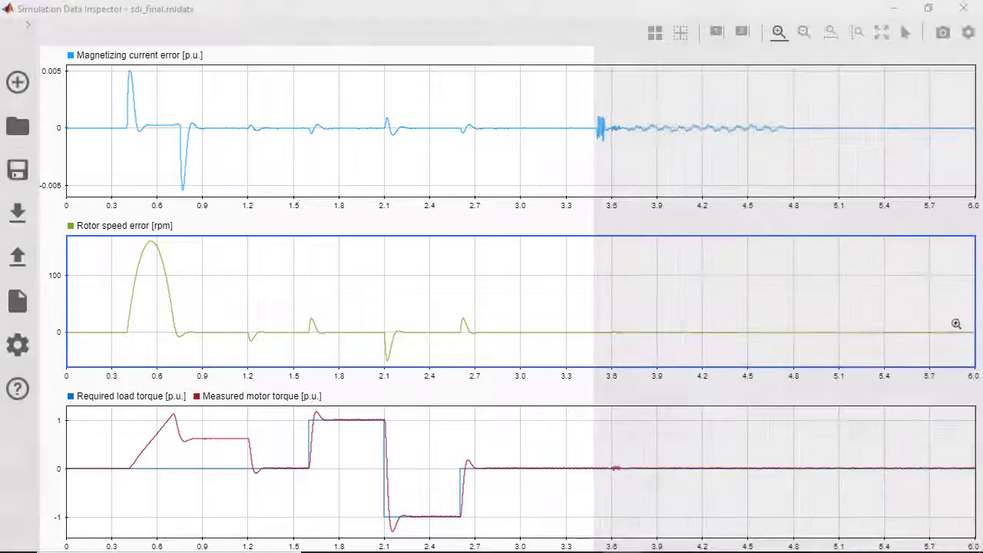
# Zoom the rotor speed error and torque plots to the 3.6–5.9 s tuning interval, then return to the model.
pyautogui.moveTo(962, 330)
pyautogui.mouseDown()
pyautogui.moveTo(728, 346)
pyautogui.moveTo(599, 331)
pyautogui.mouseUp()
pyautogui.moveTo(968, 465); pyautogui.dragTo(4, 488)
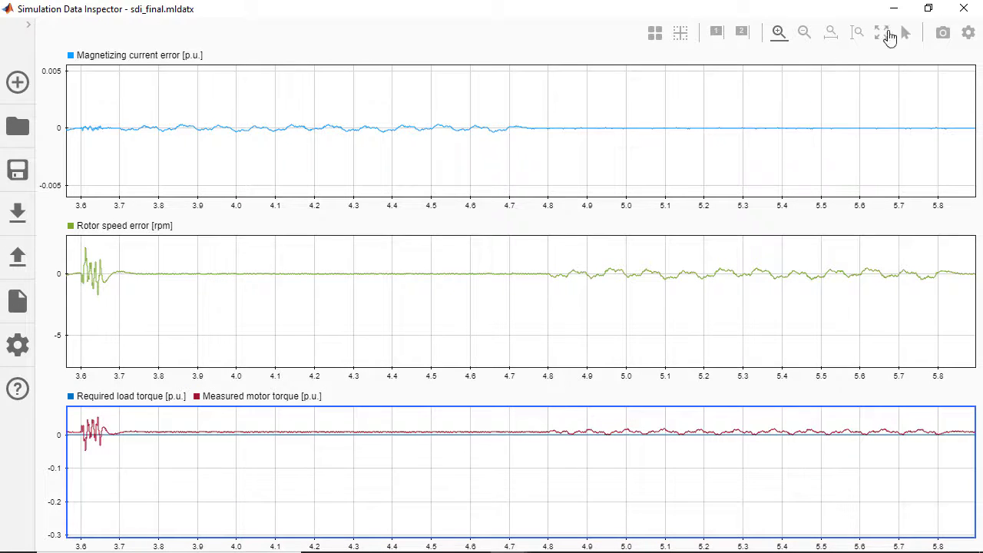
pyautogui.click(893, 9)
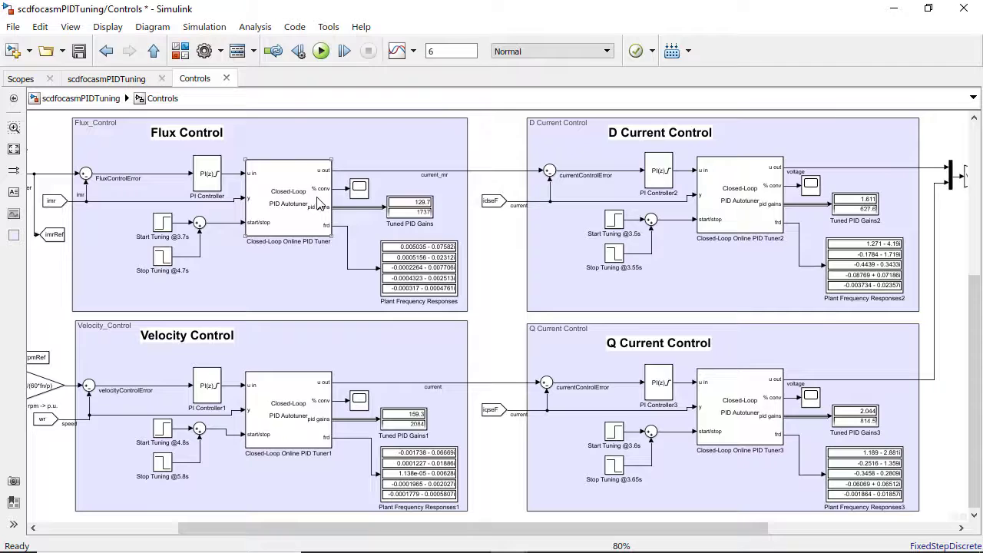
# Show the flux autotuner's Block options for writing tuned gains back to its PI controller.
pyautogui.doubleClick(321, 202)
pyautogui.click(490, 236)
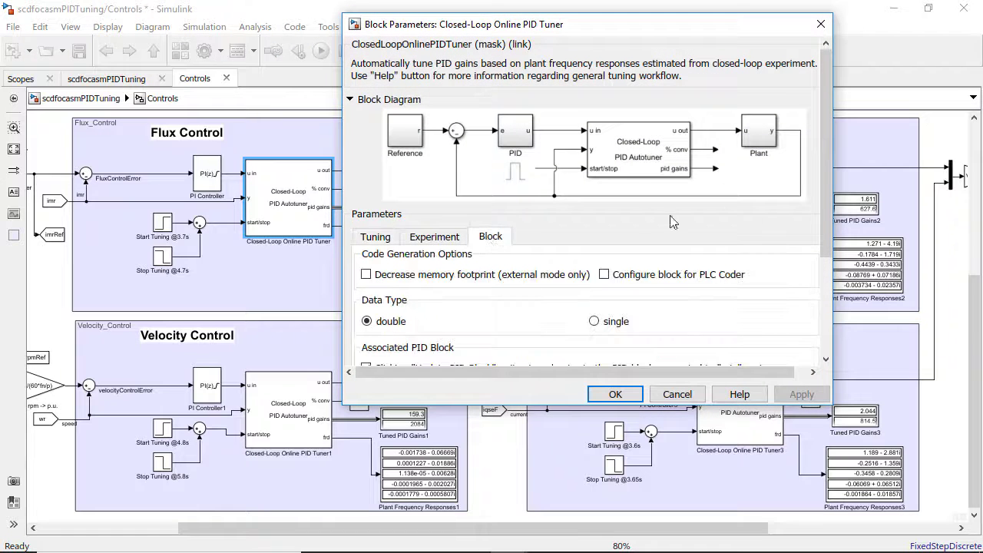
pyautogui.moveTo(822, 145); pyautogui.dragTo(822, 239)
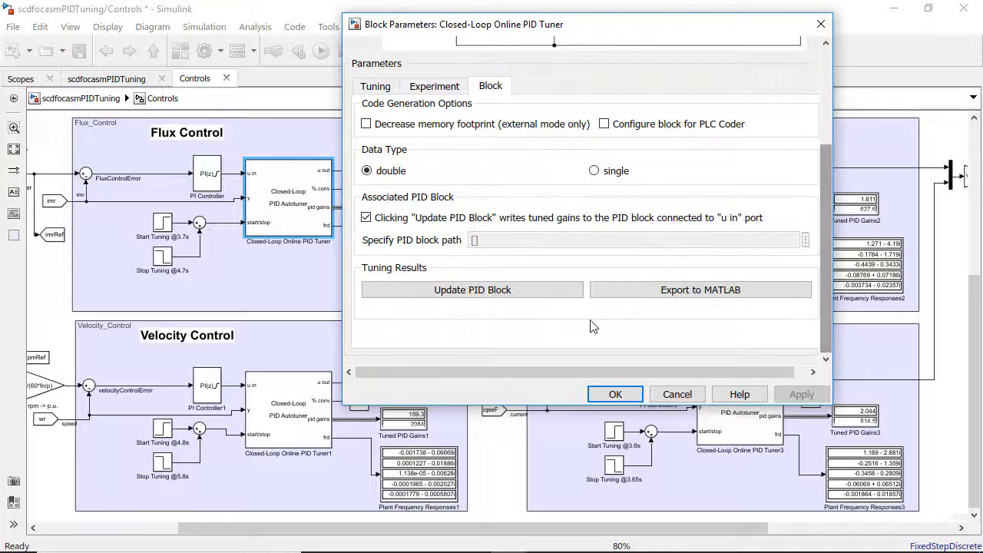